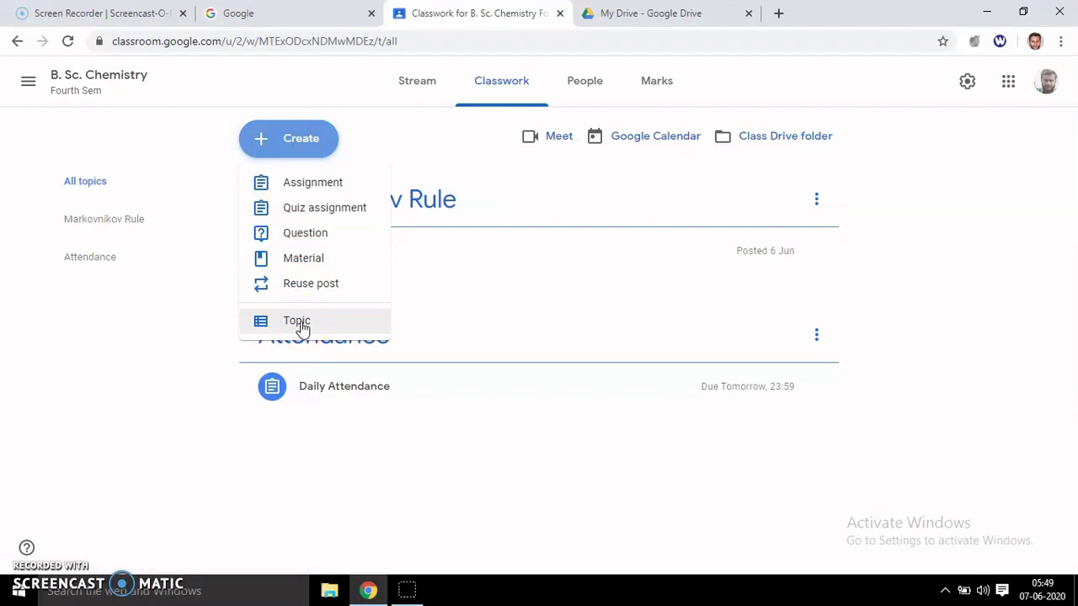
Cancel adding a new topic, filter to the Attendance topic, then show all classwork again.
left_click(300, 323)
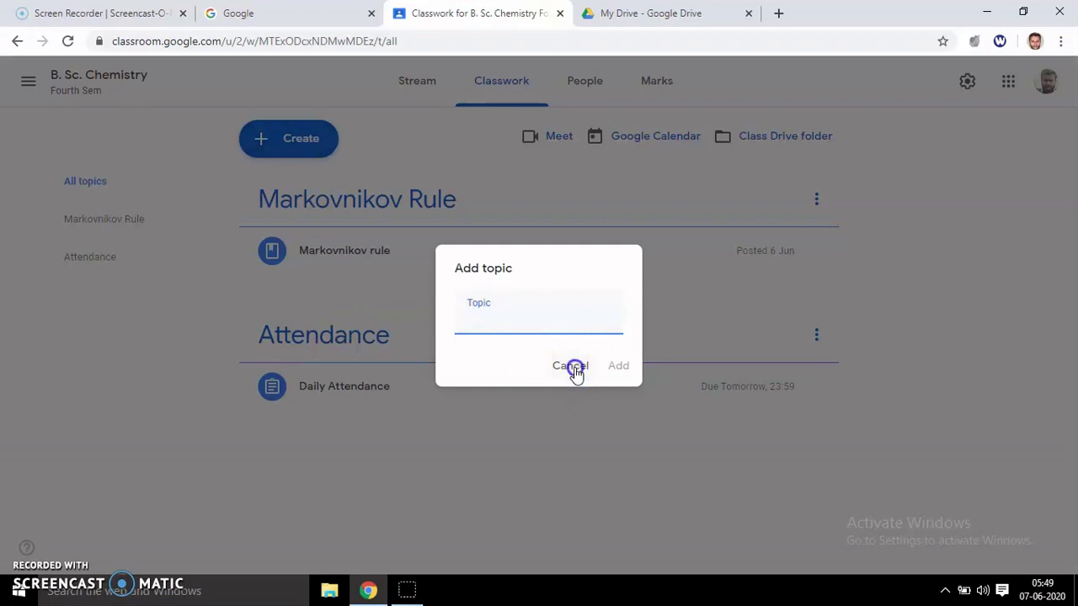
left_click(573, 367)
left_click(105, 264)
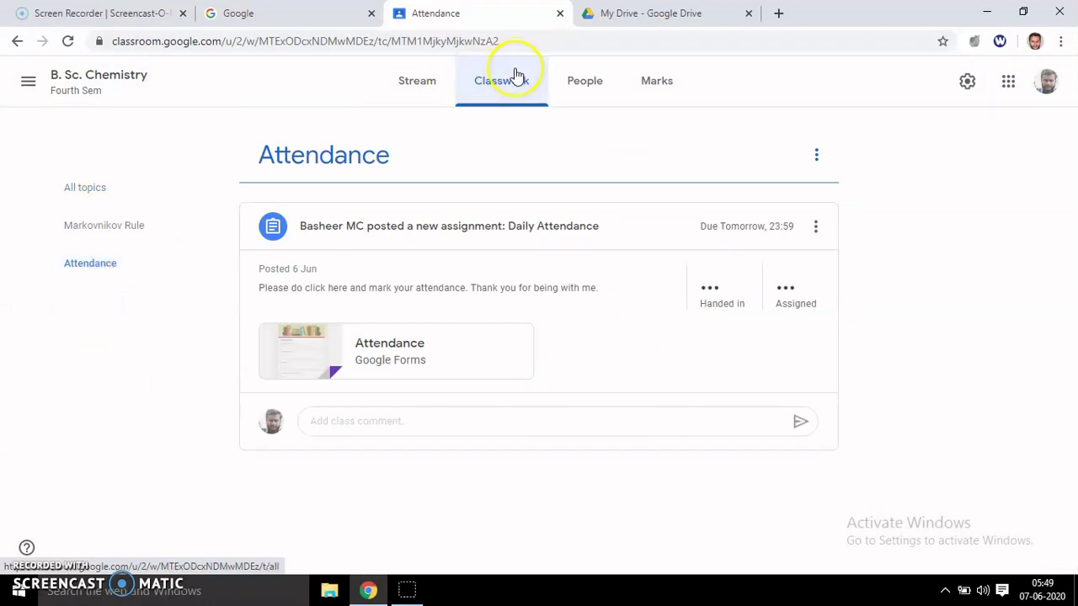
left_click(489, 77)
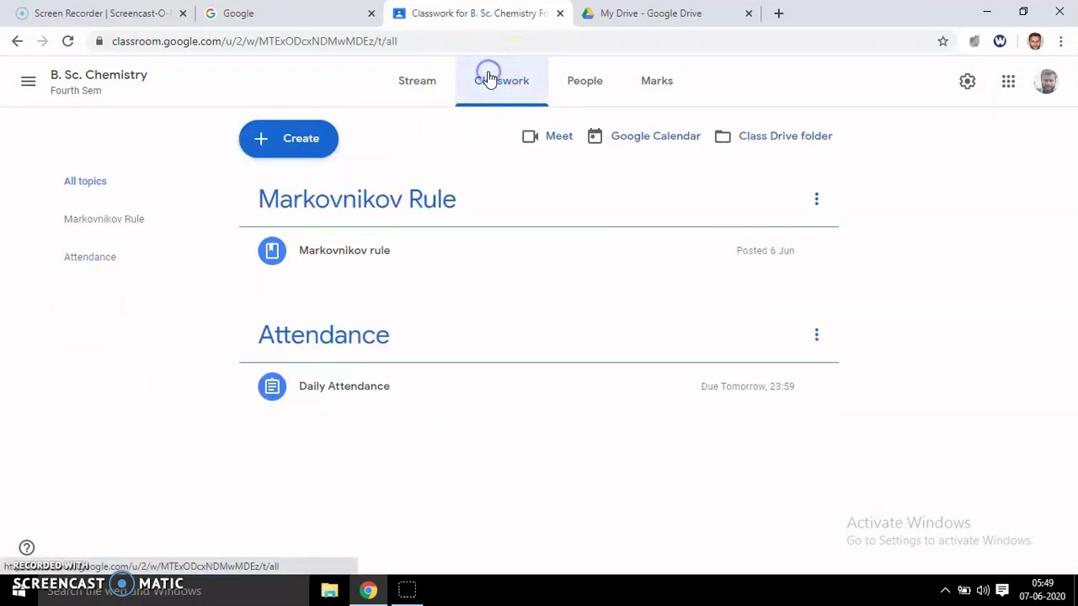
Start the assignment 'Attendance of BSc fourth sem' and attach a new Google Form to it.
left_click(303, 138)
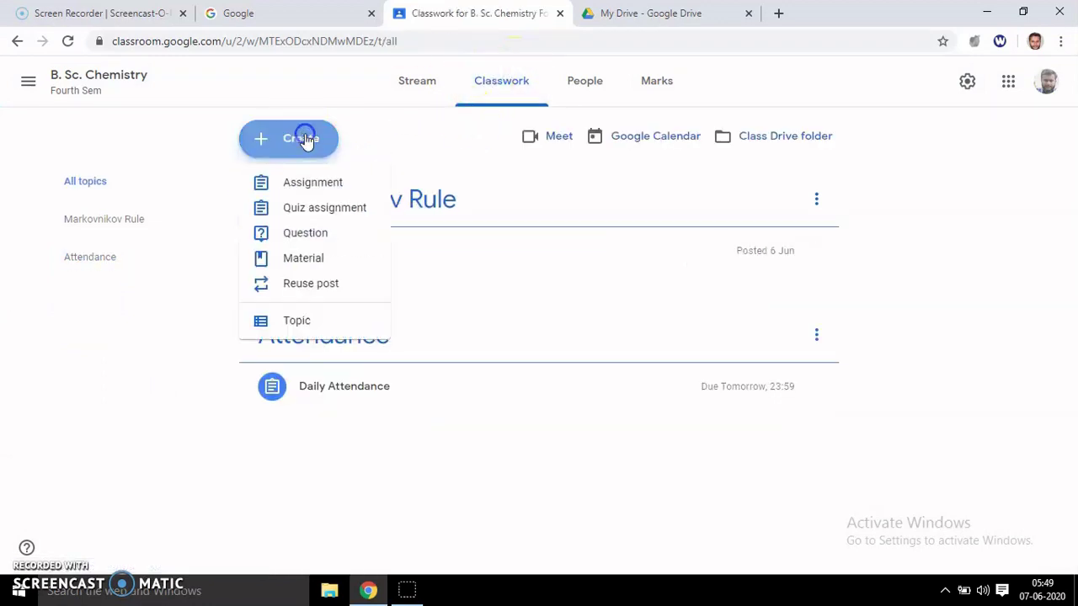
left_click(313, 184)
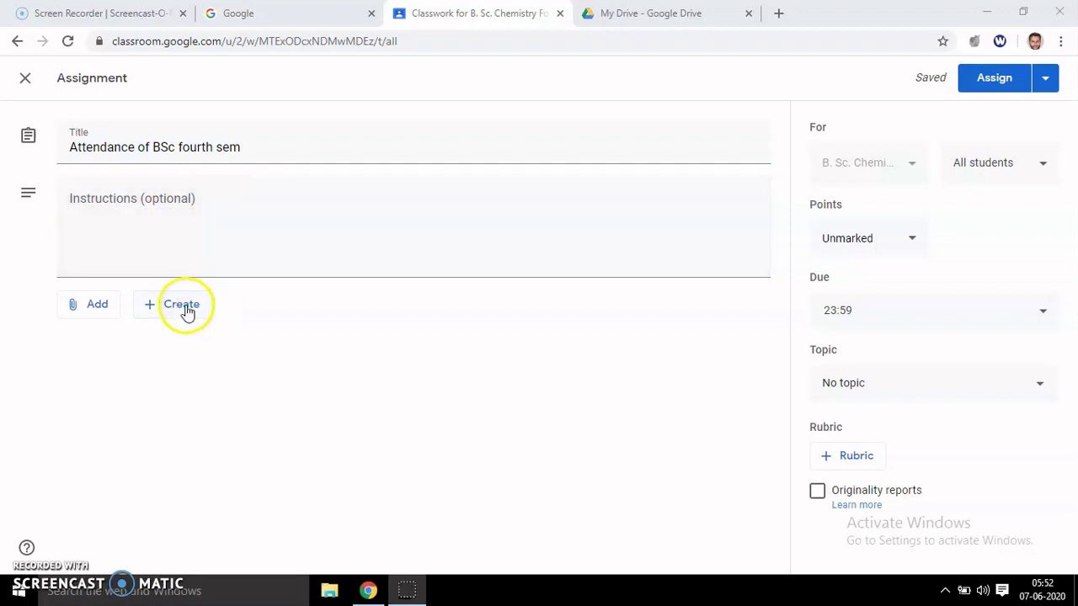
left_click(95, 313)
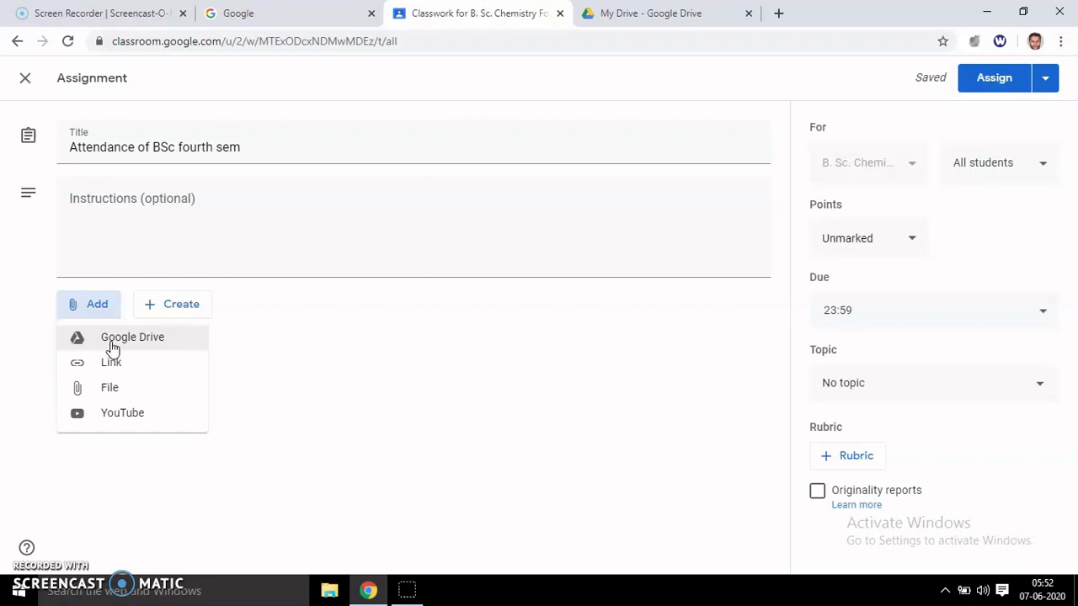
left_click_drag(111, 368, 116, 388)
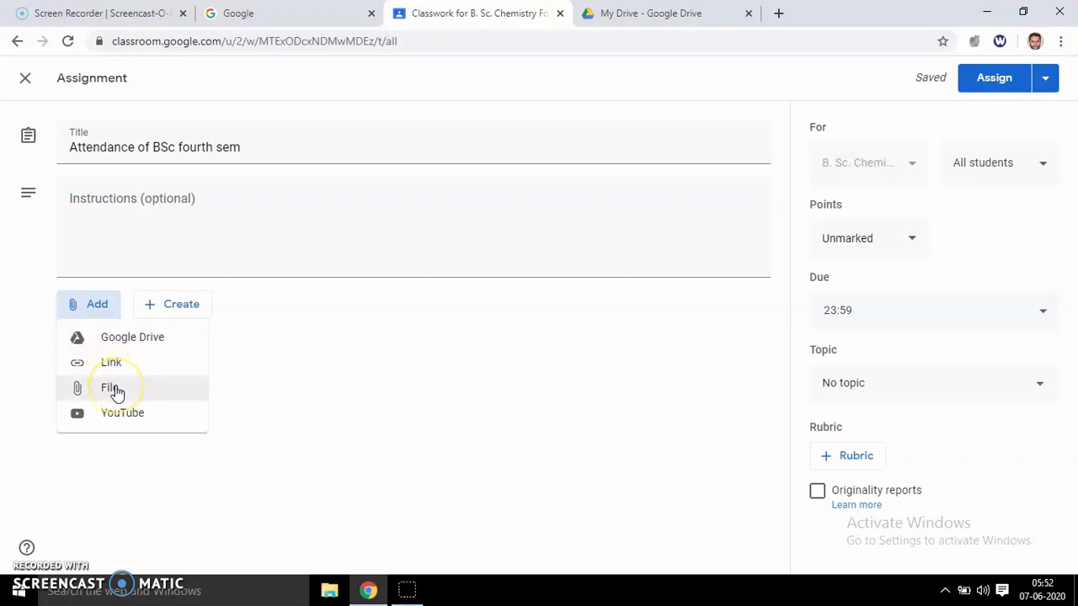
left_click(182, 309)
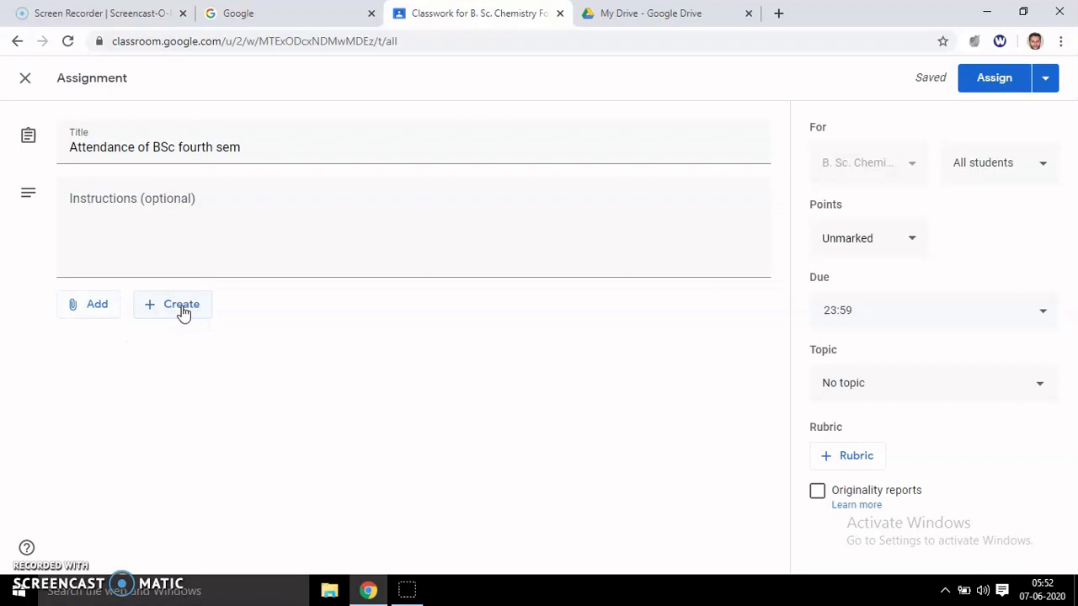
left_click(184, 311)
left_click(189, 441)
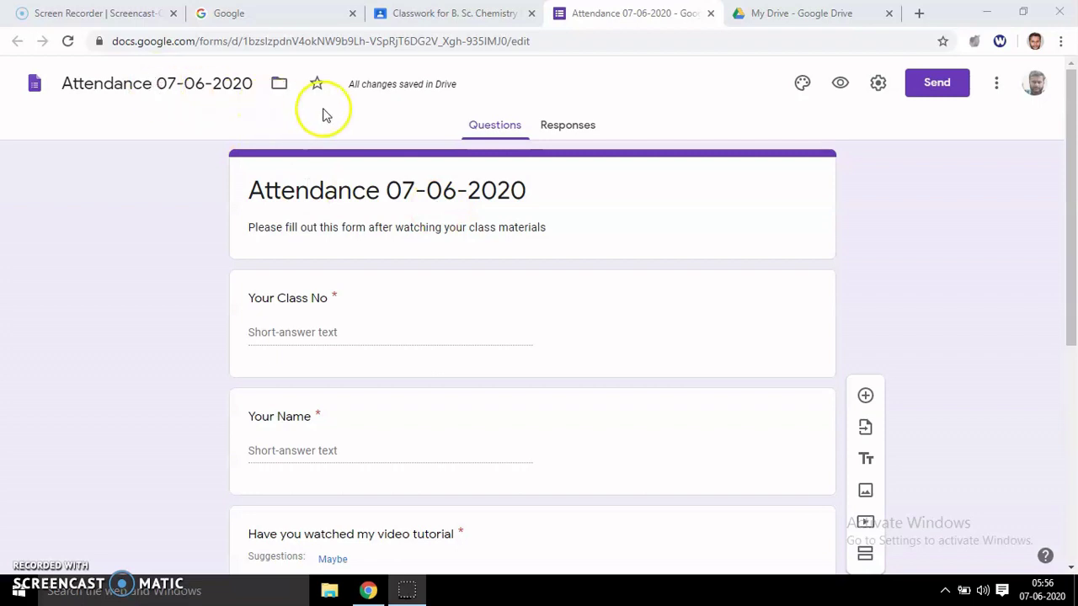
Review the form's four required questions and its email-collection and one-response settings.
mouse_move(1072, 162)
left_mouse_down()
mouse_move(1071, 190)
mouse_move(1072, 167)
left_mouse_up()
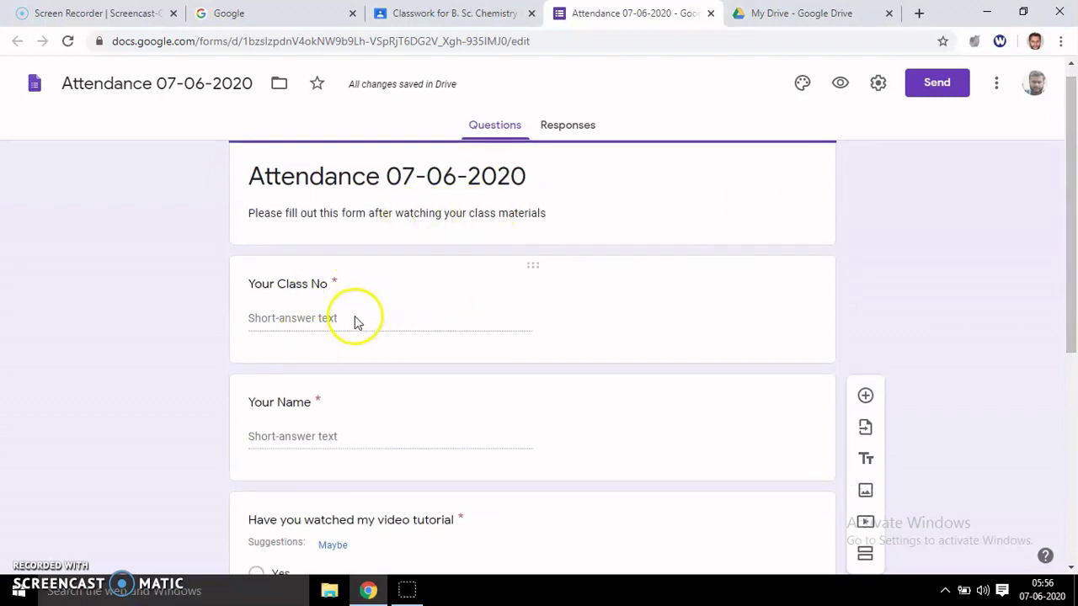
left_click_drag(1073, 232, 1074, 278)
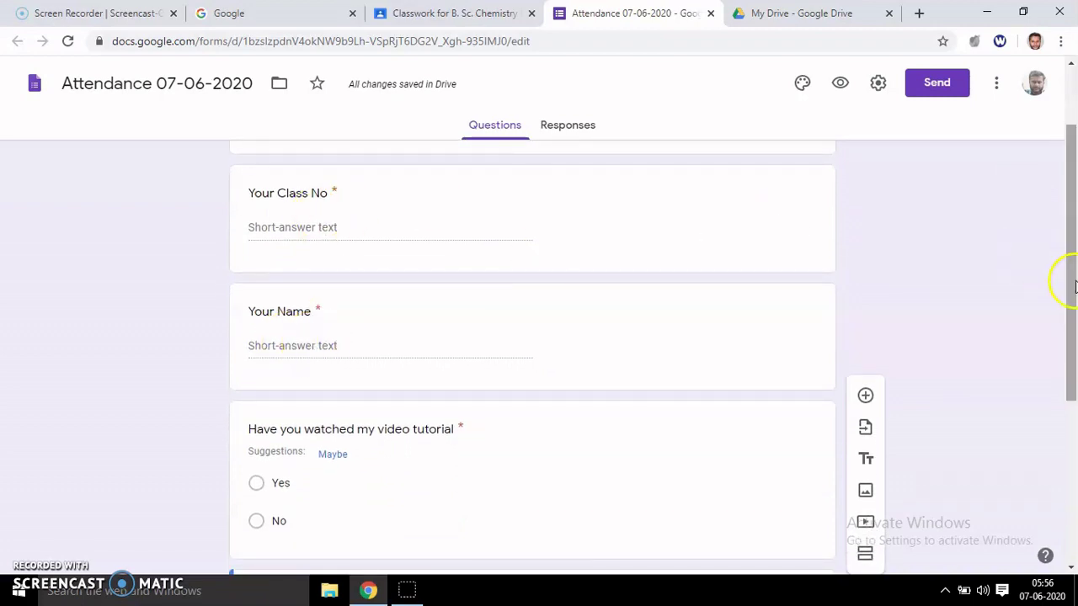
left_click_drag(1068, 279, 1074, 413)
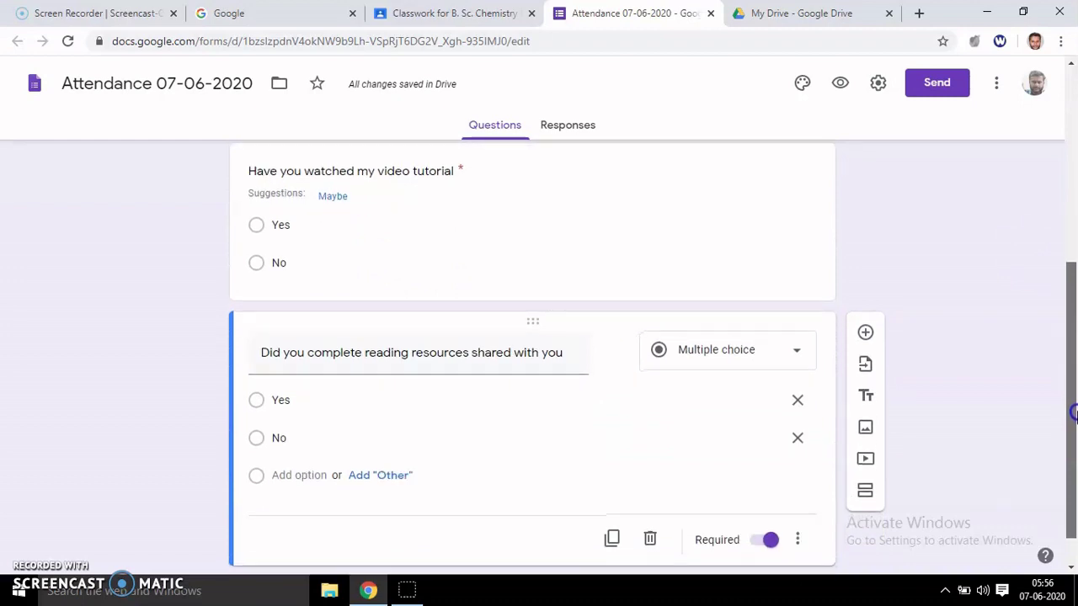
left_click_drag(1074, 413, 1074, 438)
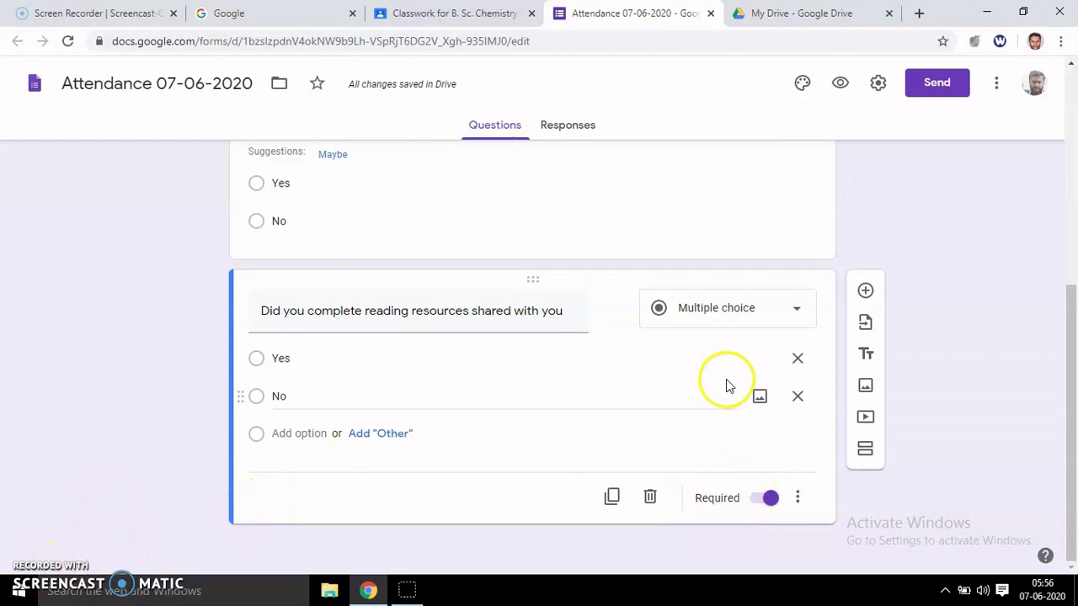
mouse_move(1059, 357)
left_mouse_down()
mouse_move(1074, 143)
mouse_move(1074, 360)
left_mouse_up()
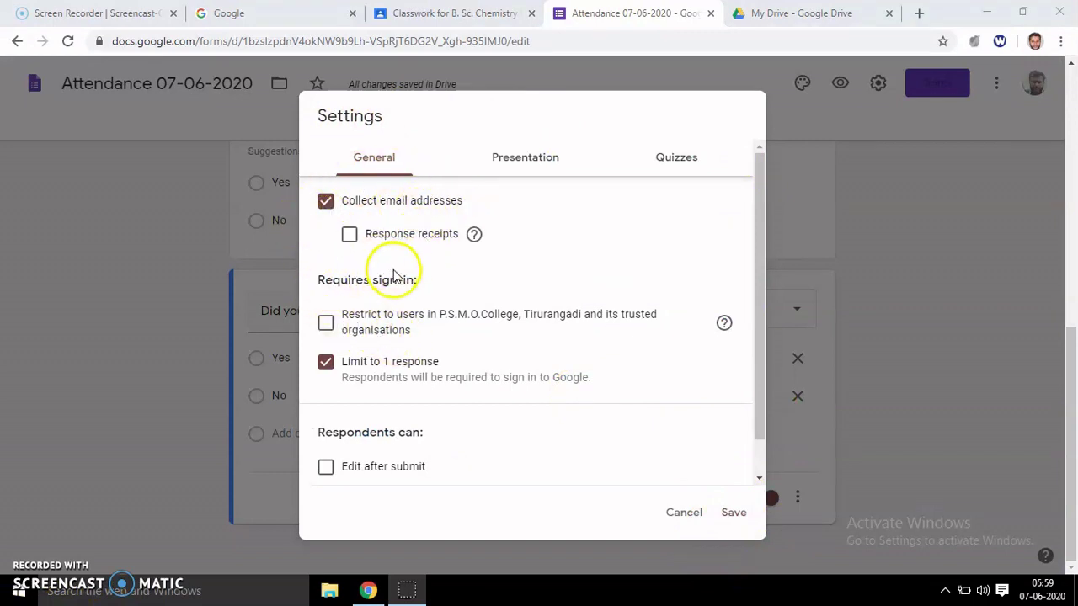
Check the Presentation and Quizzes settings, then save General settings so the form collects email addresses.
left_click(524, 162)
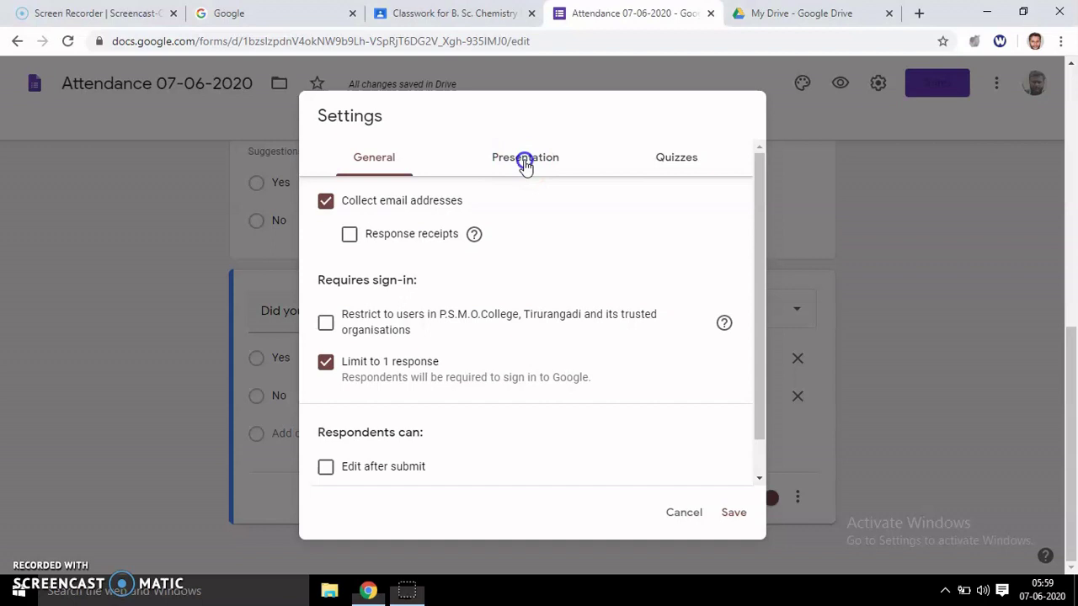
left_click(688, 167)
left_click(373, 161)
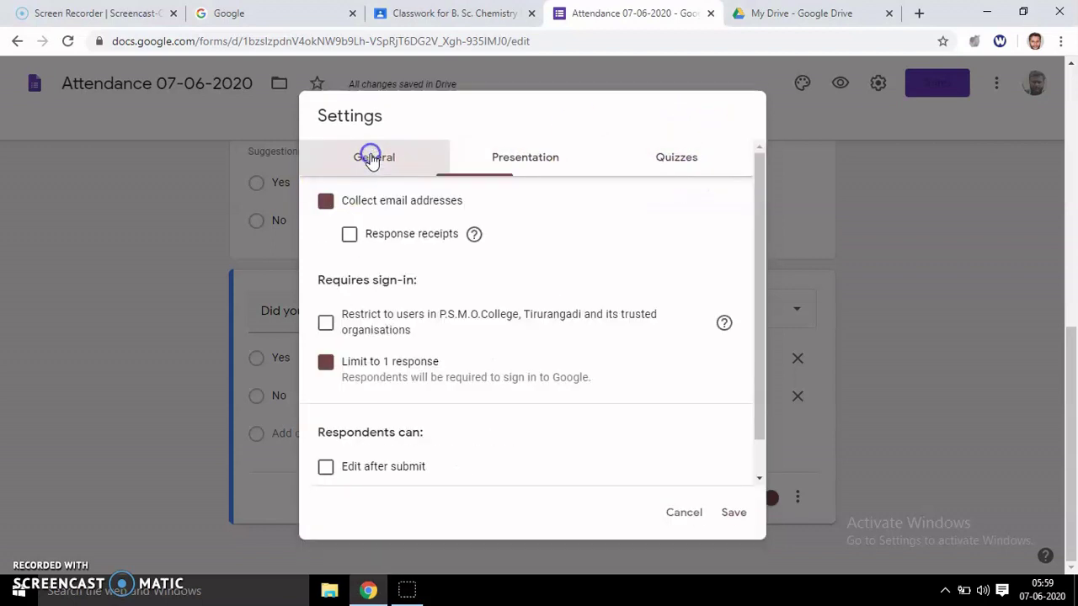
left_click(733, 512)
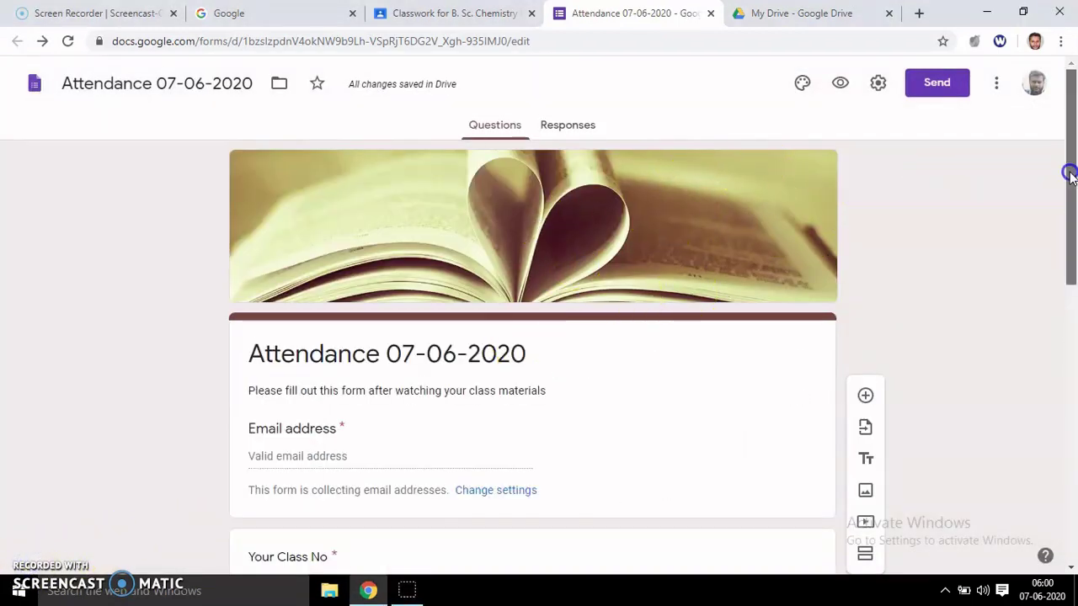
left_click_drag(1070, 174, 1073, 328)
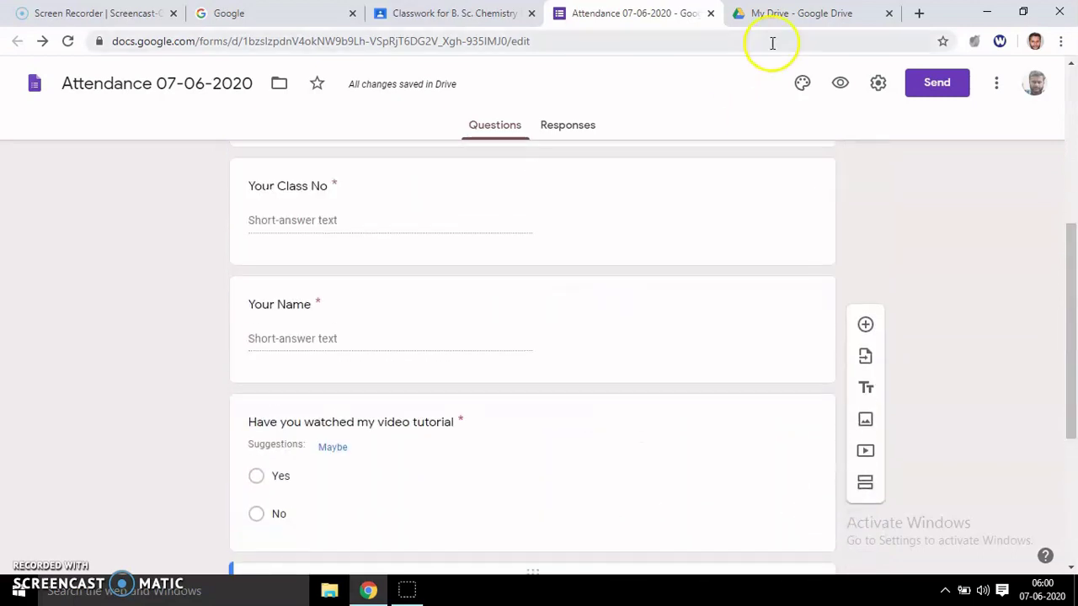
Check the Attendance 07-06-2020 form in My Drive and its respondent view, then return to Classroom.
left_click(758, 15)
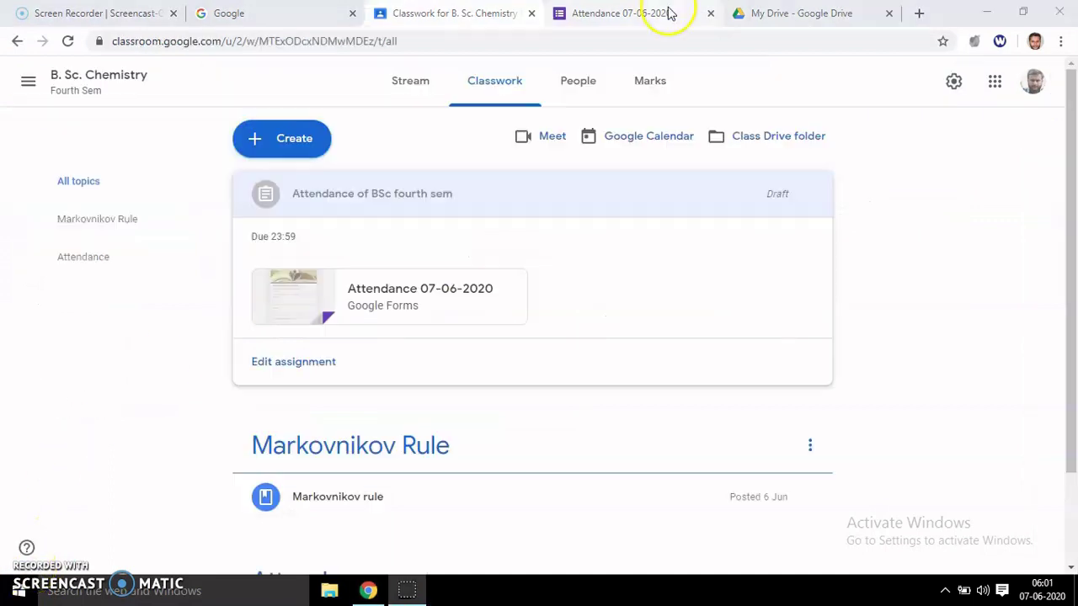
left_click(669, 13)
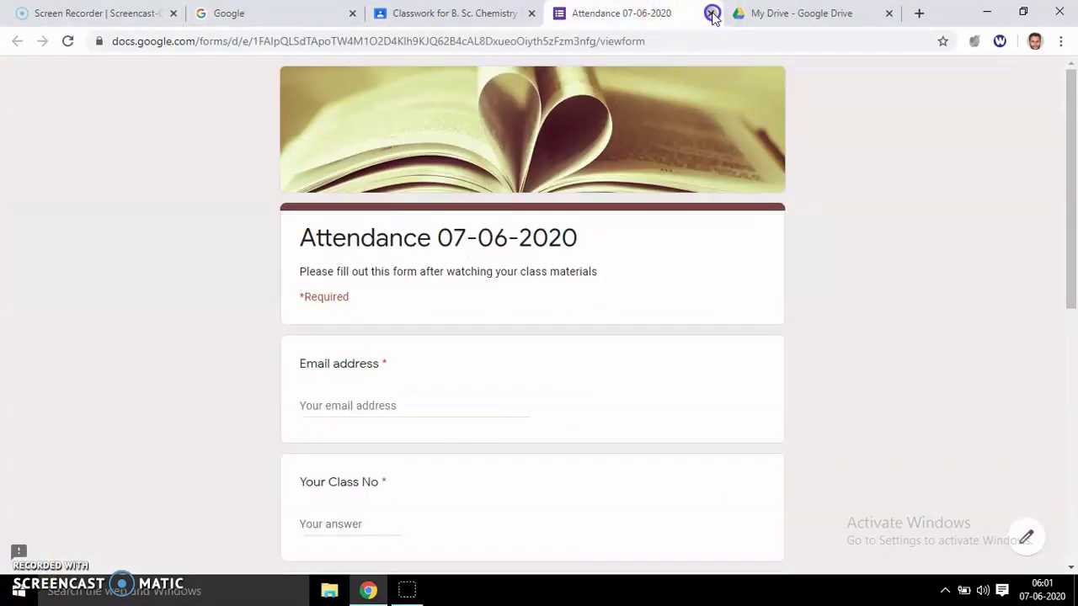
left_click(711, 15)
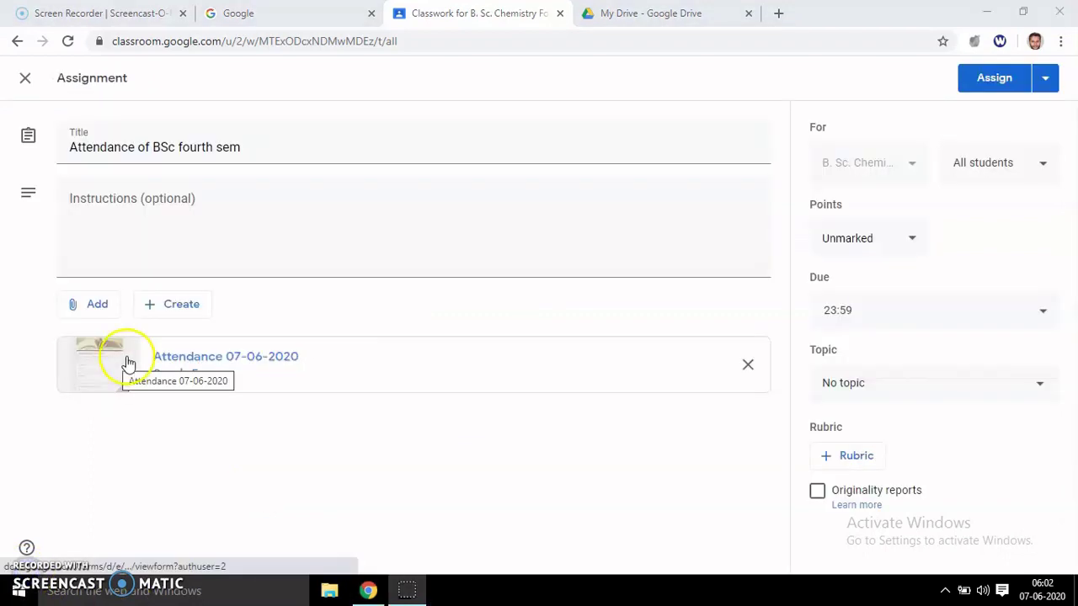
Leave the points as Unmarked and file the assignment under the Attendance topic.
left_click(914, 243)
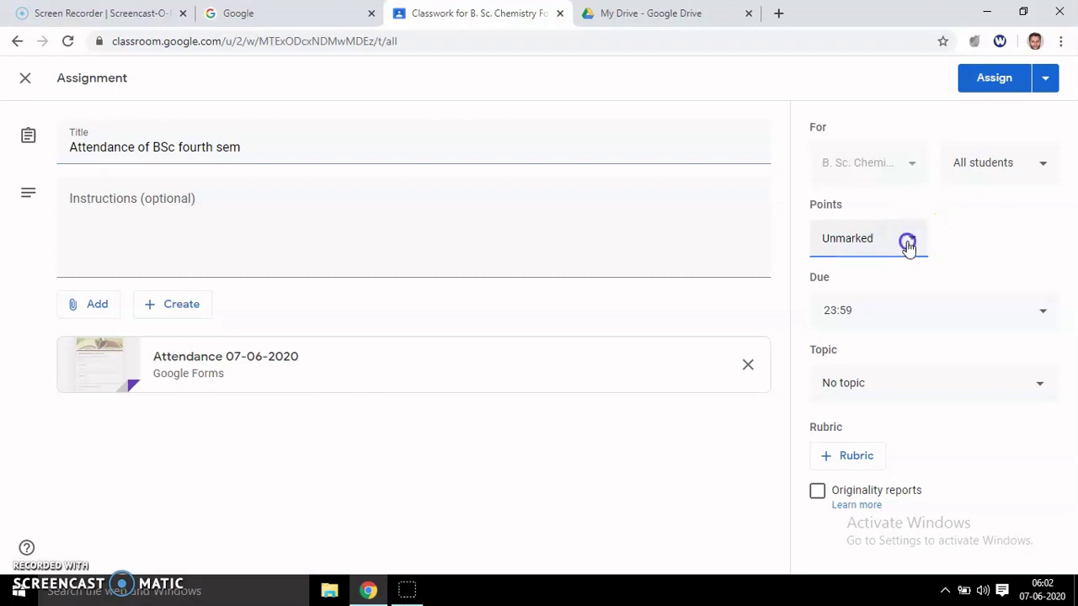
left_click(986, 223)
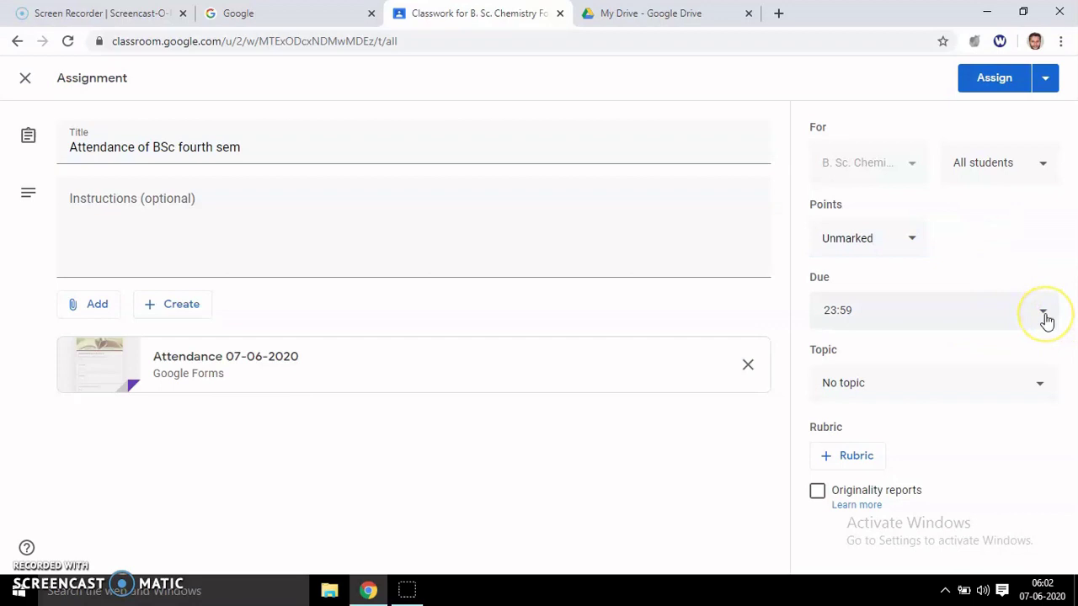
left_click(1041, 387)
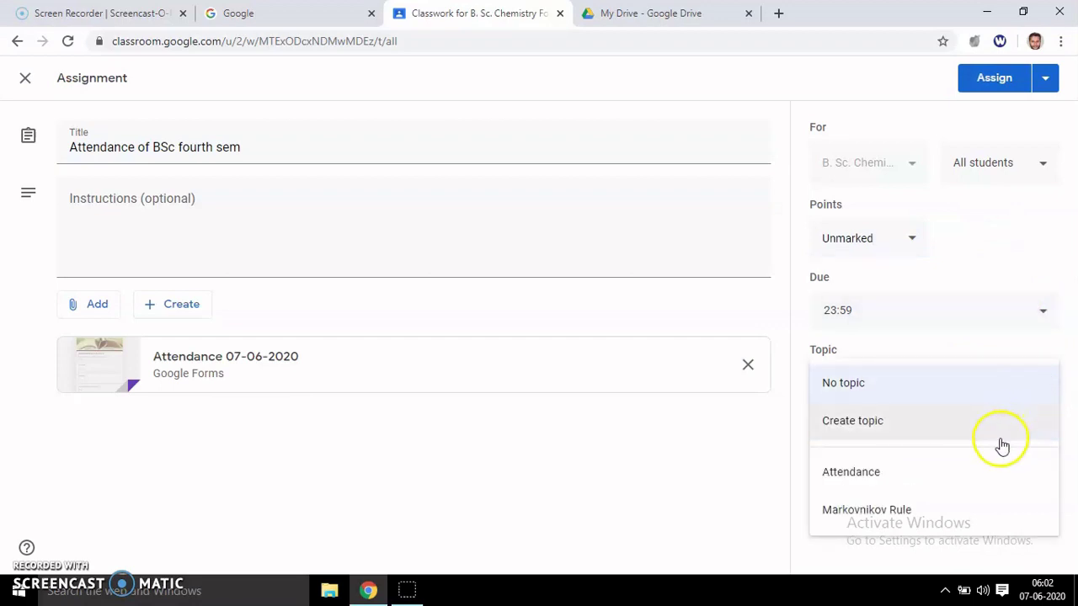
left_click(976, 478)
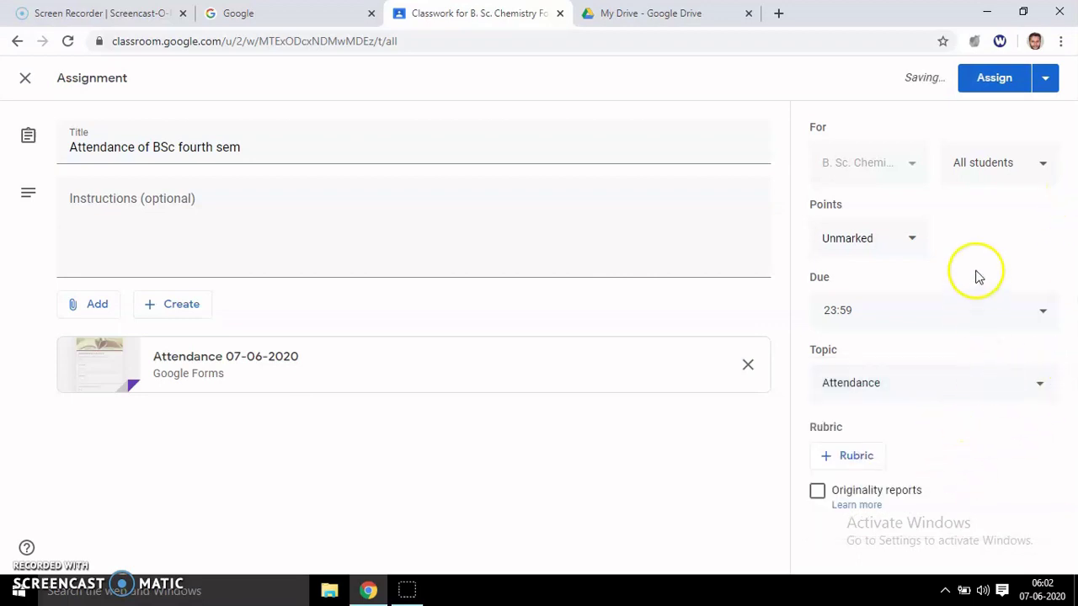
Confirm it goes to all students, due 7 Jun 2020 at 23:59, and choose Assign.
left_click(1042, 164)
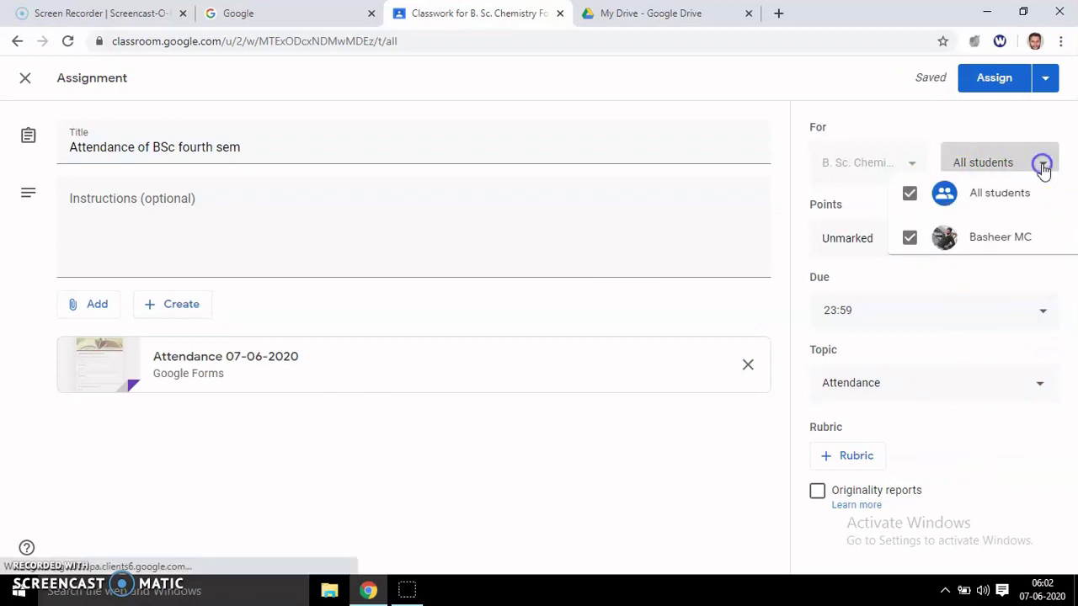
left_click(1037, 168)
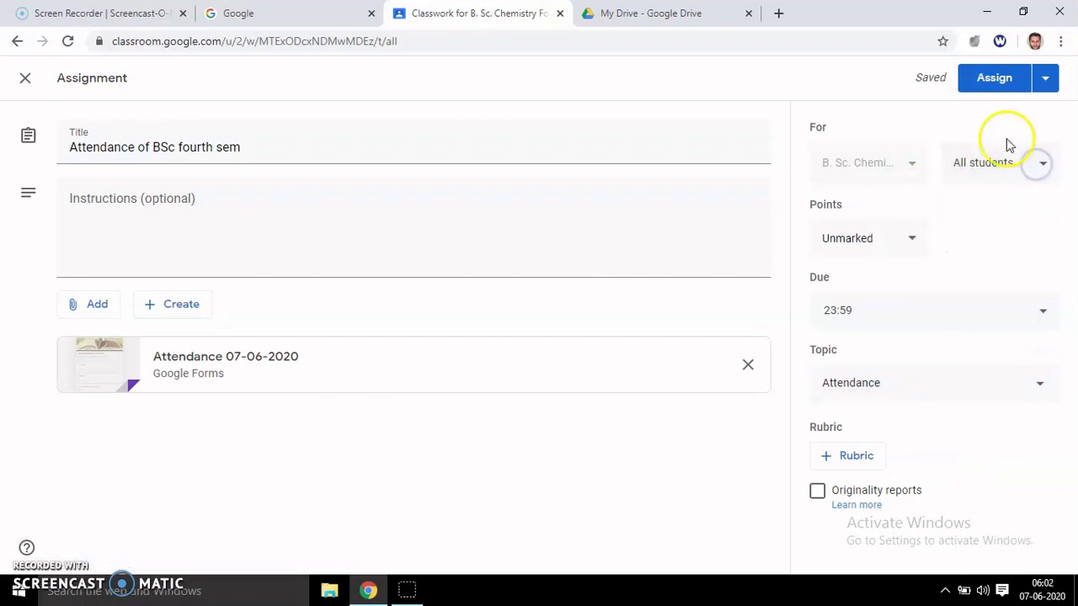
left_click(996, 84)
left_click(1046, 83)
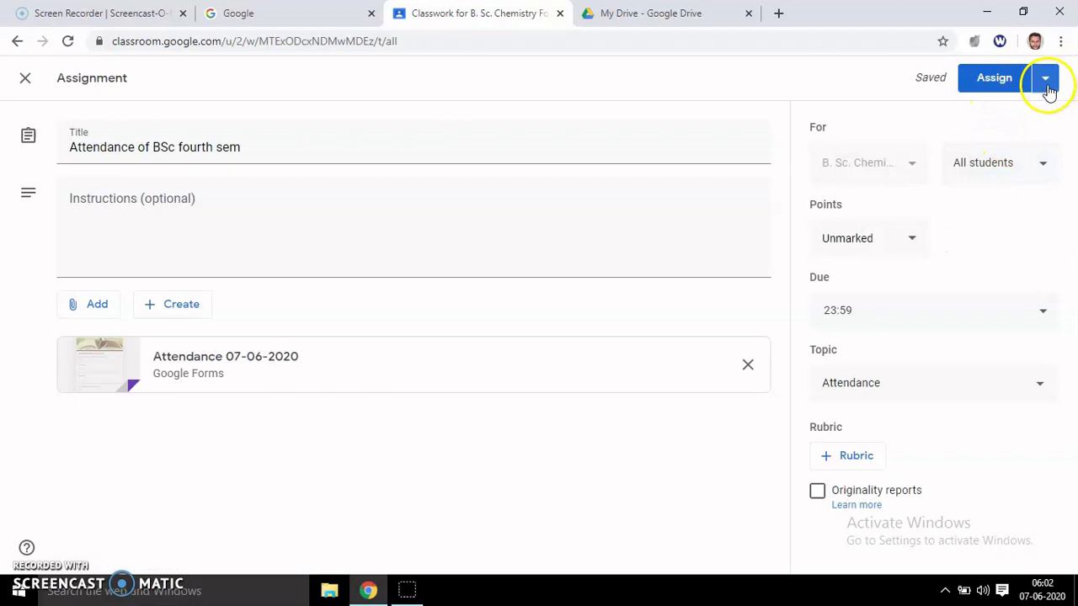
left_click(1024, 116)
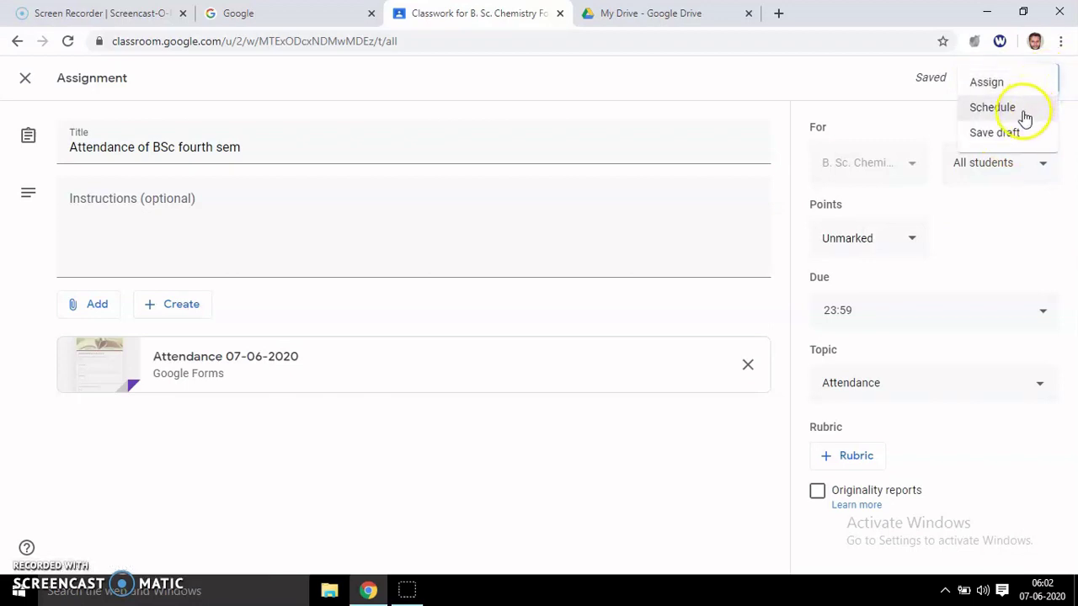
left_click(918, 103)
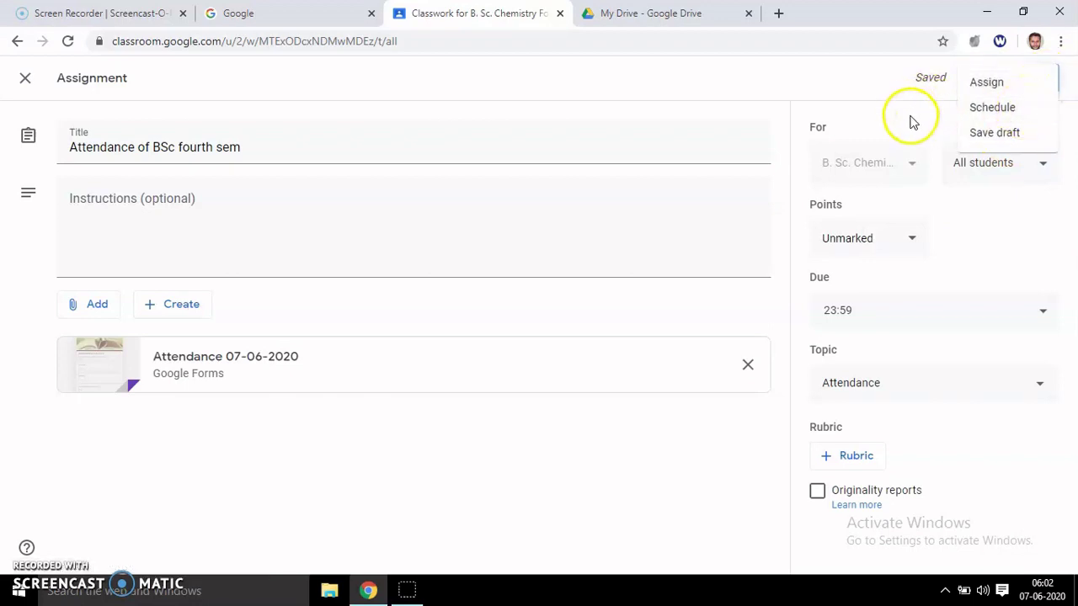
left_click(1042, 313)
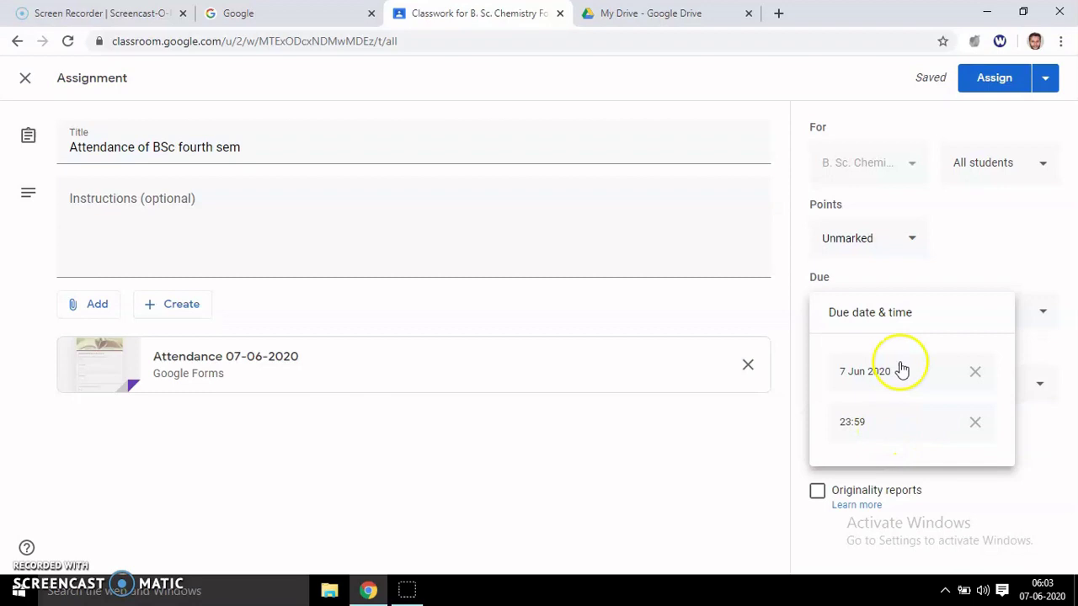
left_click(978, 255)
left_click(998, 81)
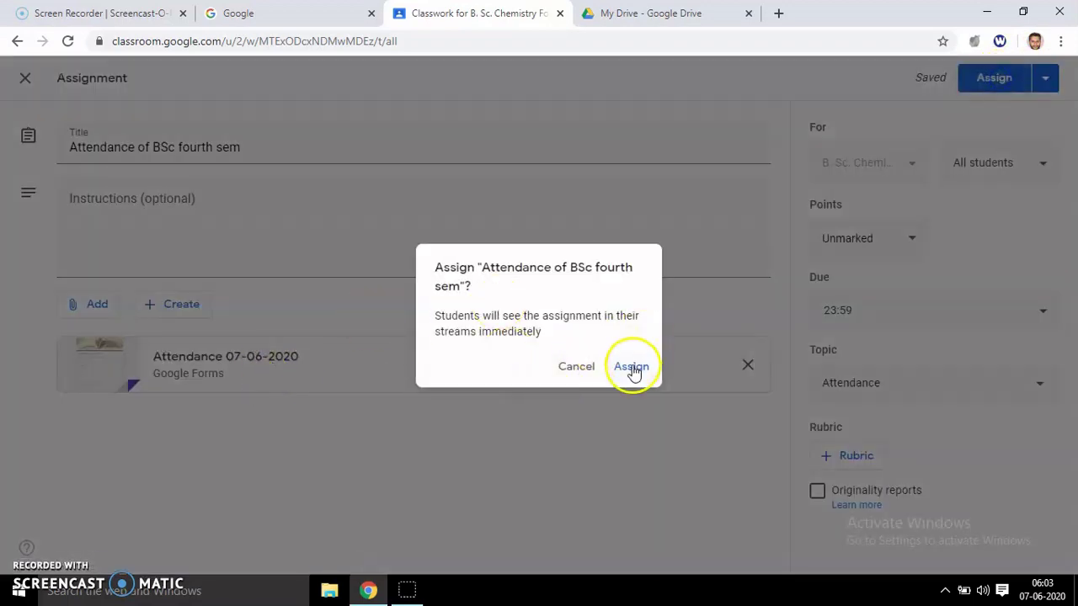
Confirm assigning 'Attendance of BSc fourth sem' to the class.
left_click(631, 368)
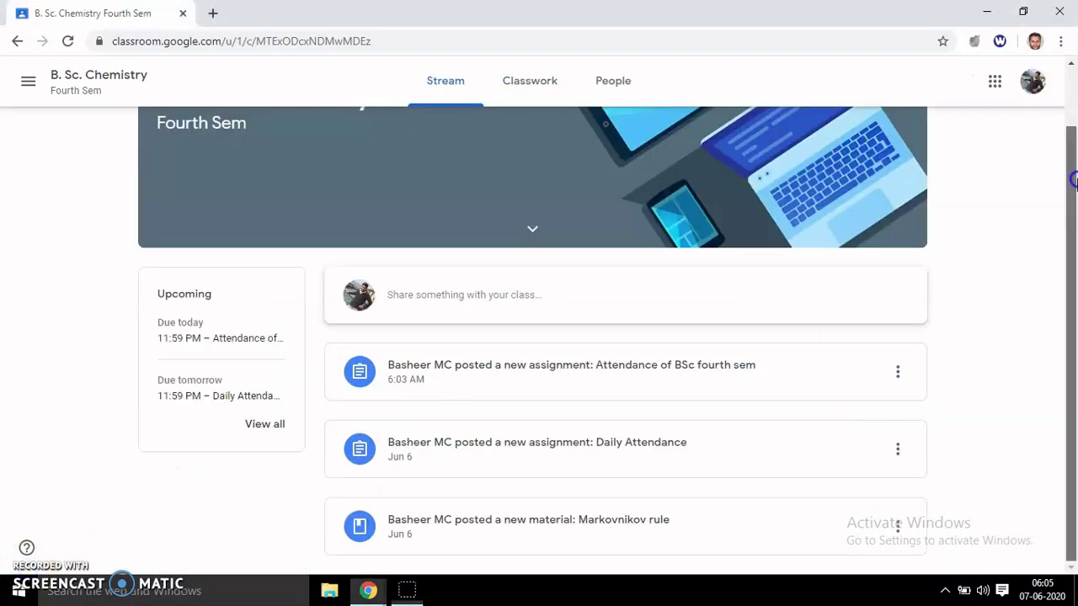
Open the posted 'Attendance of BSc fourth sem' assignment and its Attendance 07-06-2020 form.
scroll(1074, 108, "up", 1)
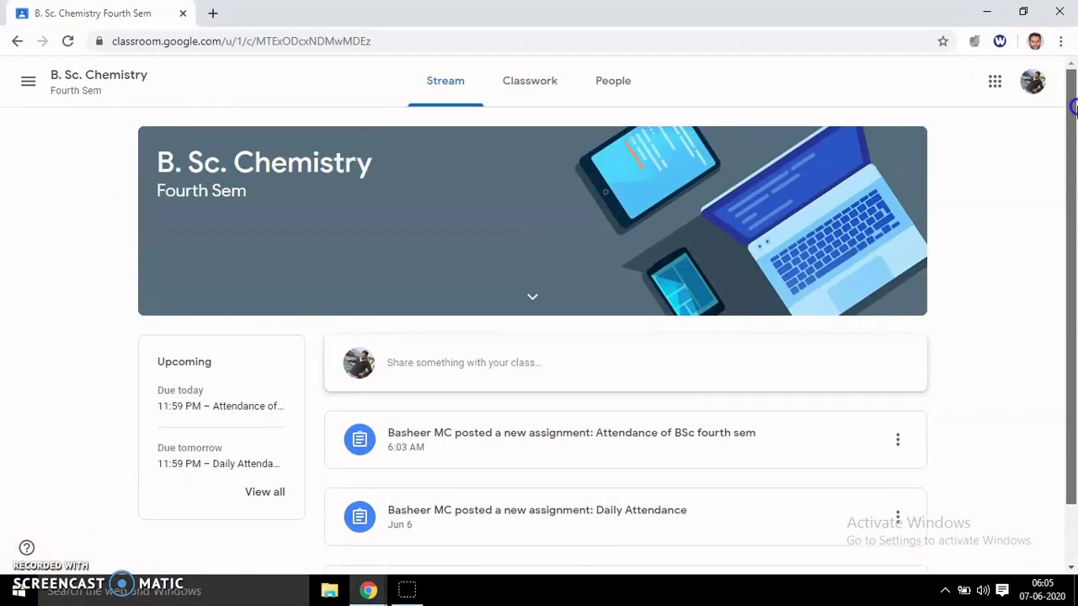
scroll(1073, 116, "down", 1)
scroll(1074, 185, "up", 1)
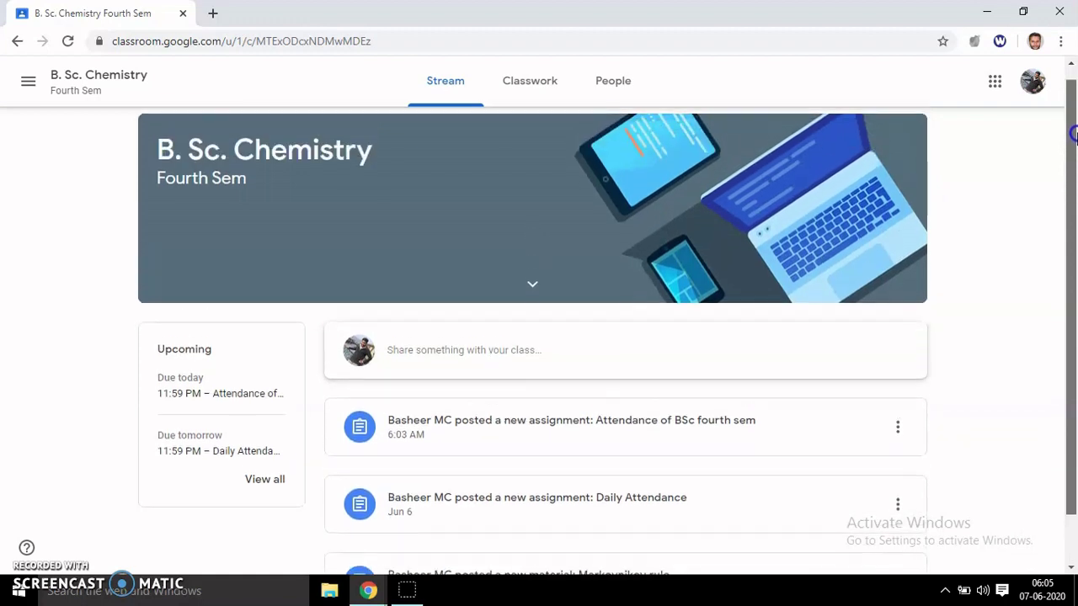
scroll(1073, 211, "down", 1)
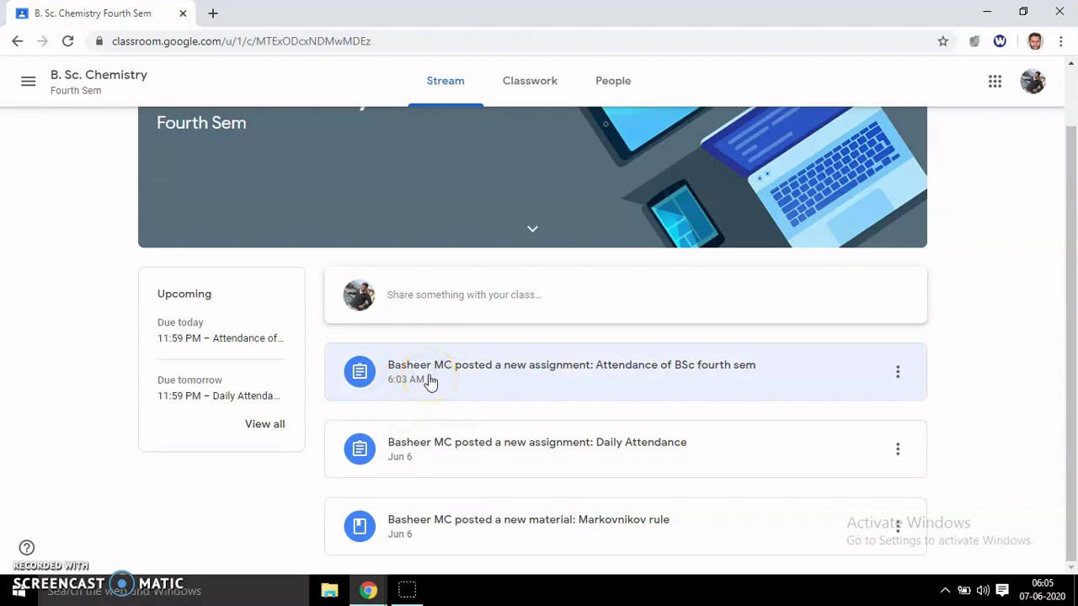
left_click(430, 381)
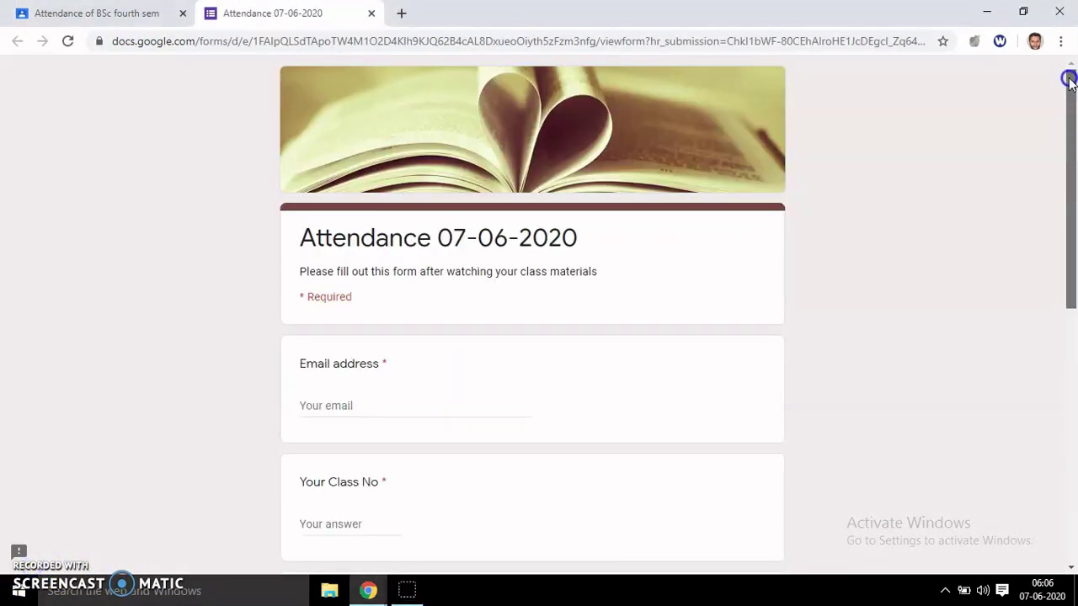
Submit the attendance form with class number 1, the student's name and Yes for both questions.
left_click_drag(1069, 78, 1051, 180)
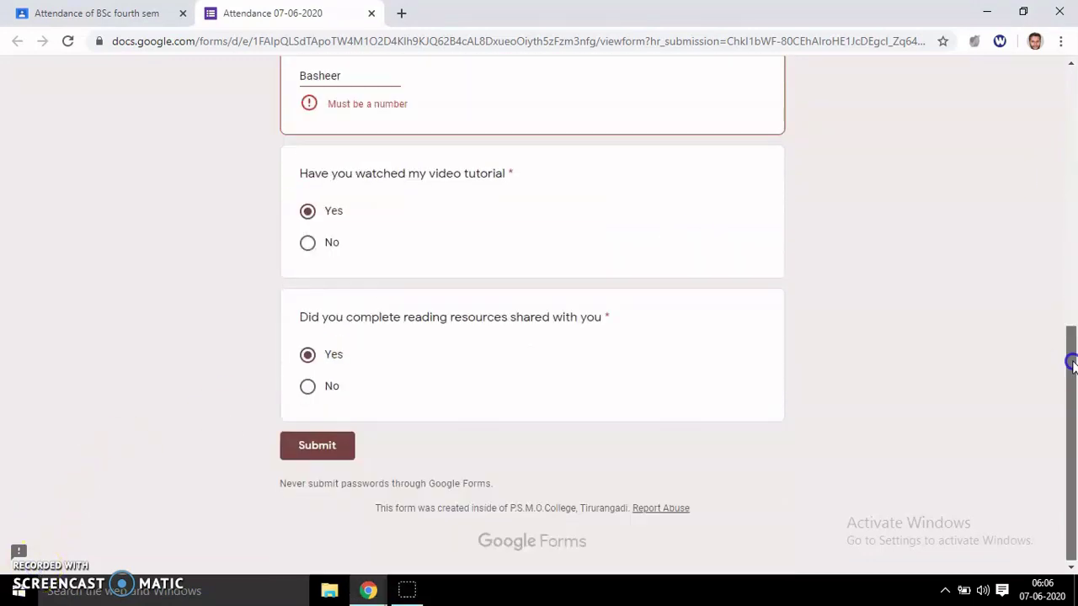
left_click_drag(1070, 361, 1073, 271)
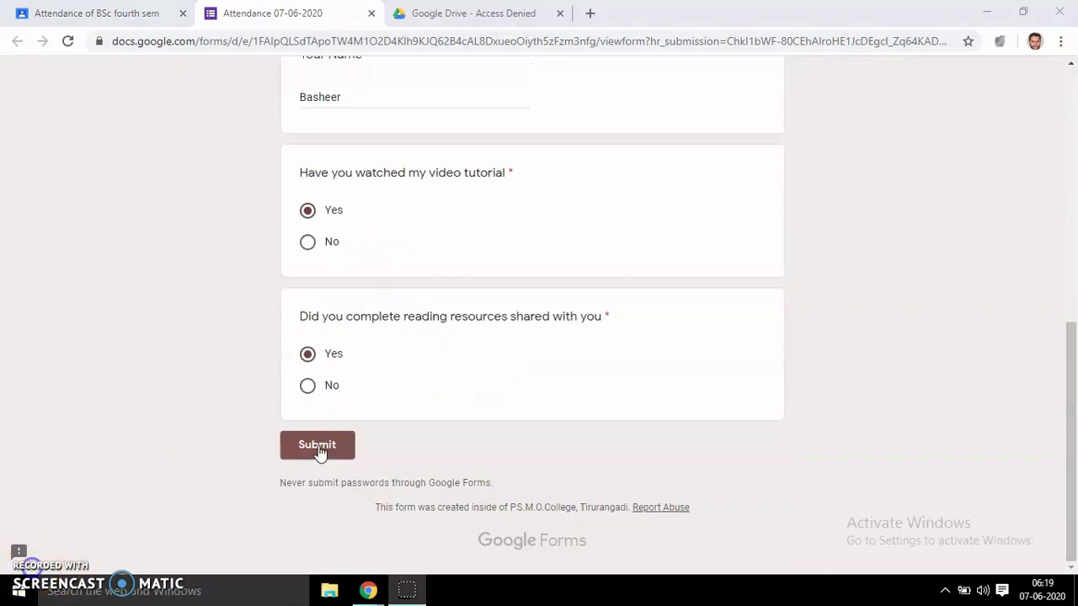
left_click(317, 446)
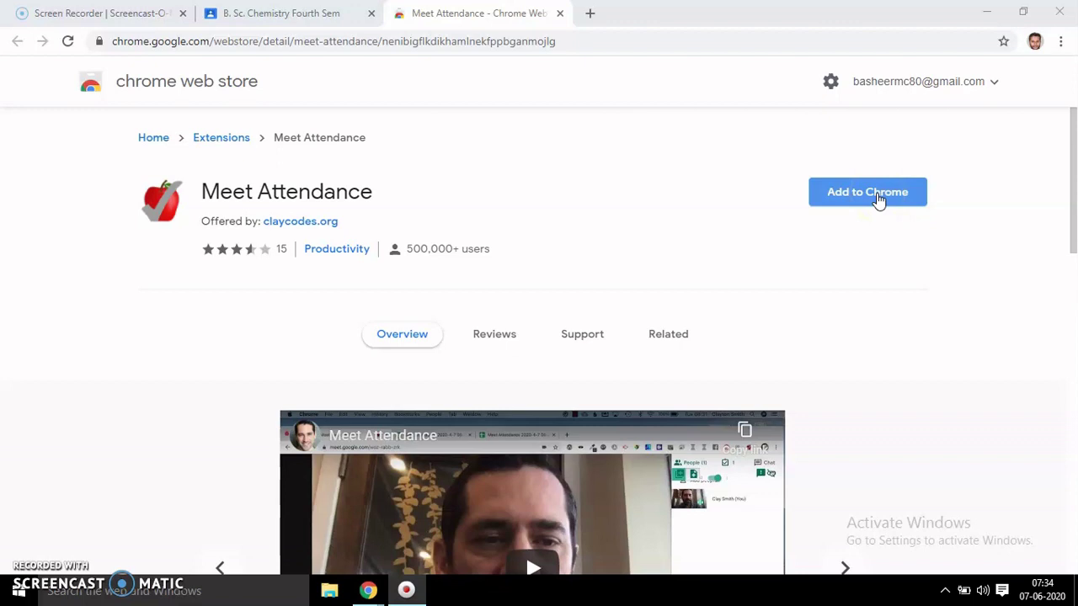
Add the Meet Attendance extension to Chrome and dismiss the confirmation notice.
left_click(878, 197)
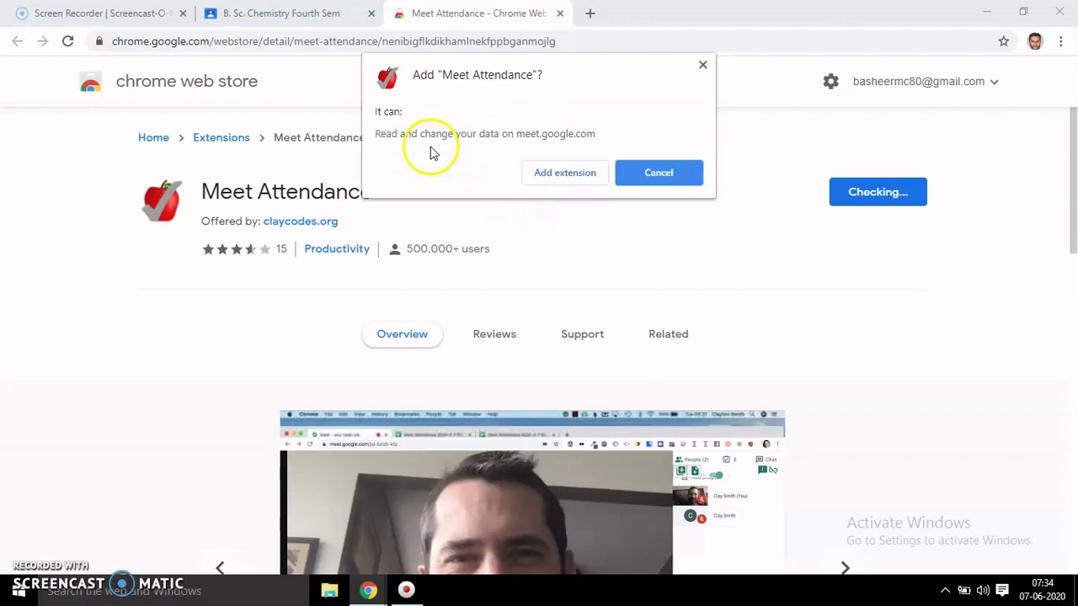
left_click(583, 175)
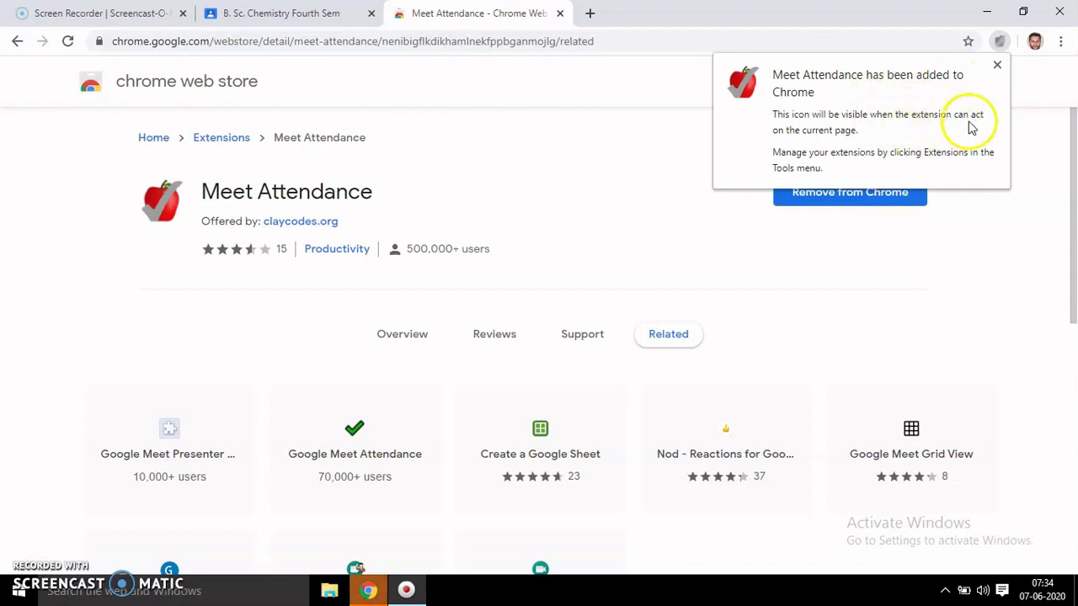
left_click(997, 66)
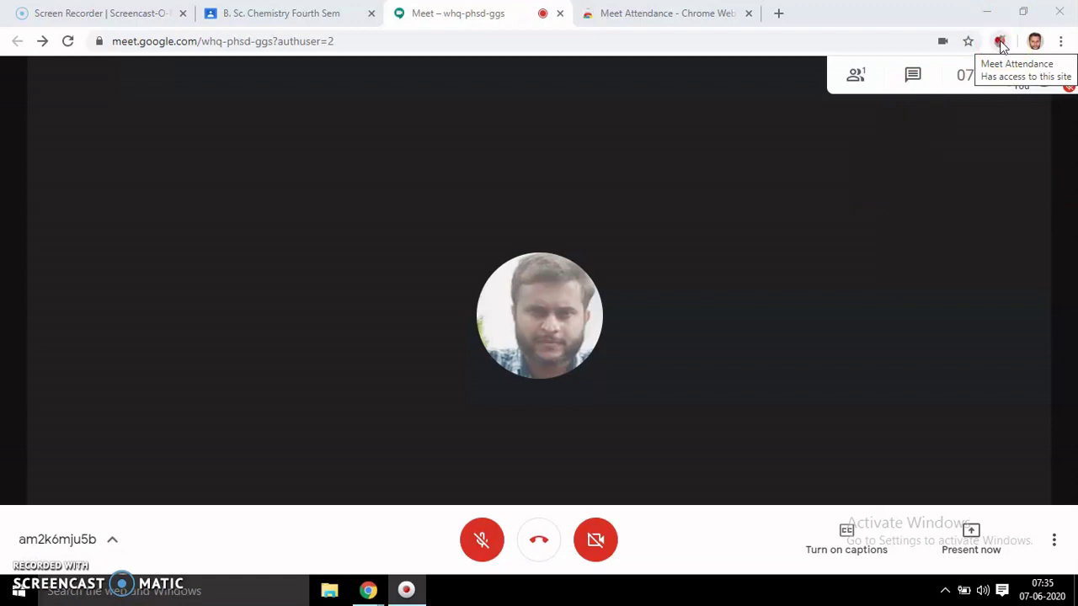
Turn on Meet Attendance in the Meet call so it tracks the 2 participants.
left_click(999, 43)
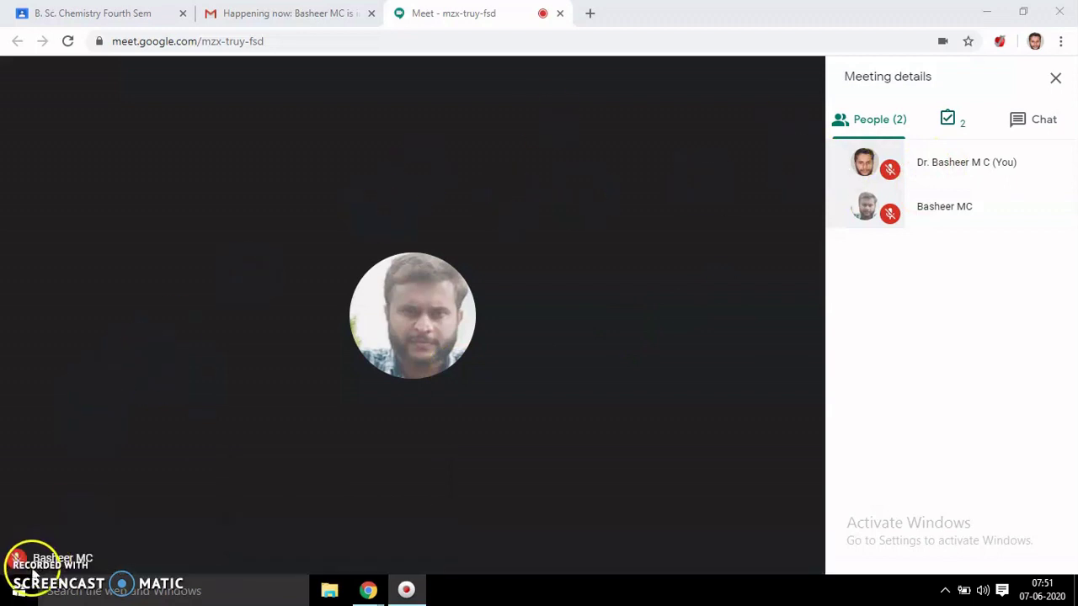
Bring up the Meet Attendance 2020-6-7 08:13 sheet listing timestamps, meeting links and participant names.
key("alt+Tab")
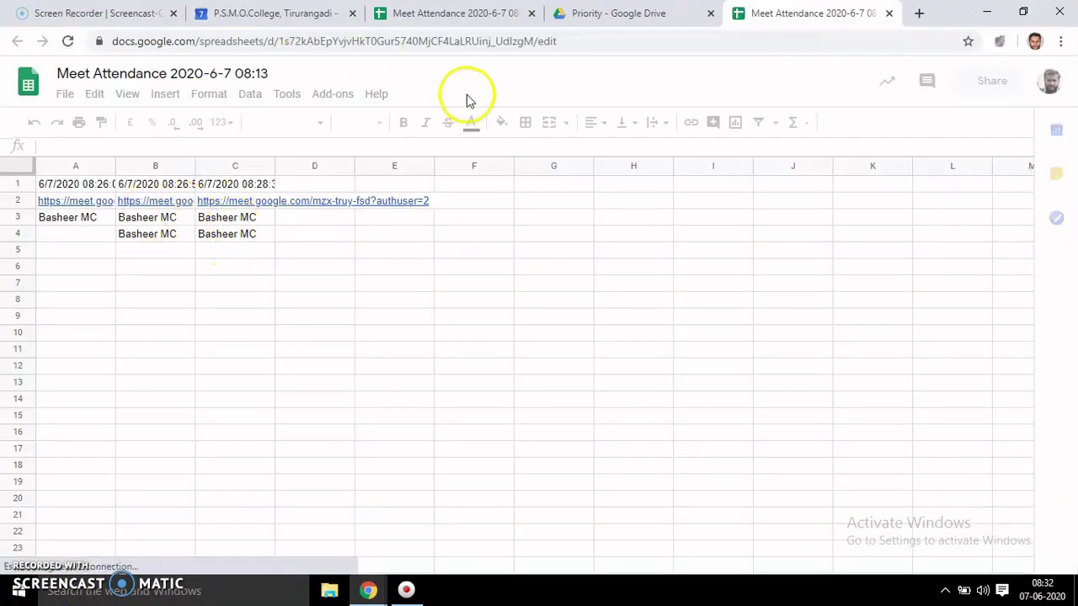
Close the Priority Google Drive tab and the duplicate tabs, leaving the Meet Attendance 2020-6-7 08:13 sheet open.
left_click(620, 19)
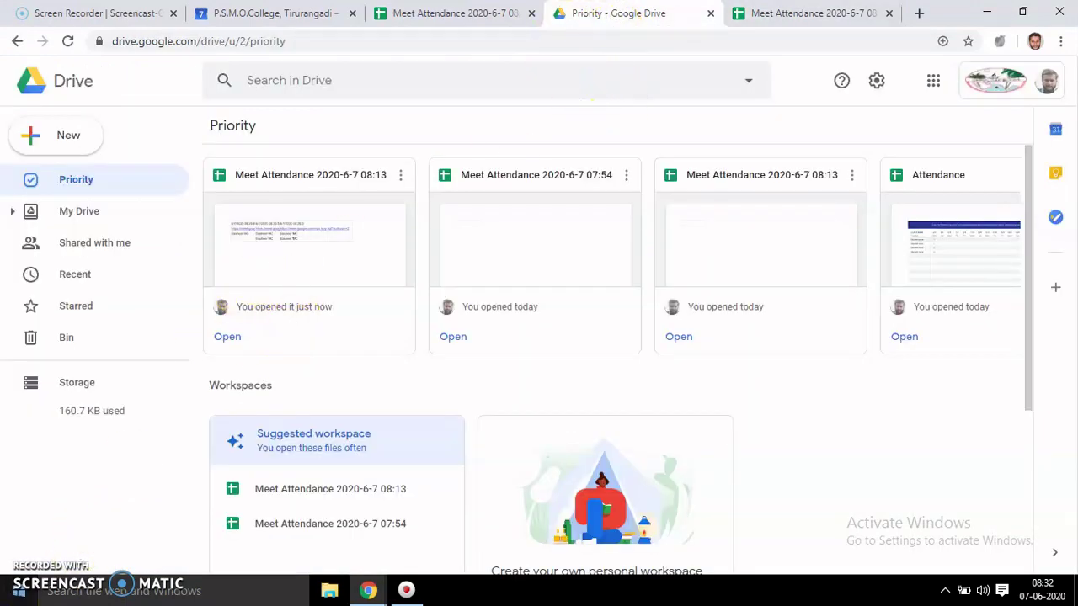
key("ctrl+Tab")
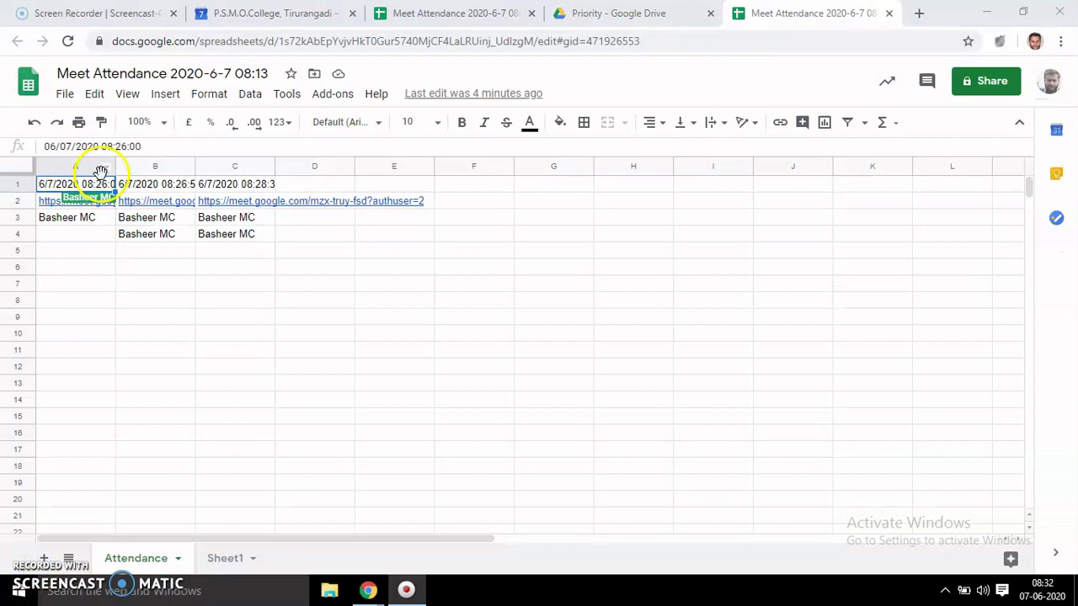
key("ctrl+w")
key("ctrl+w")
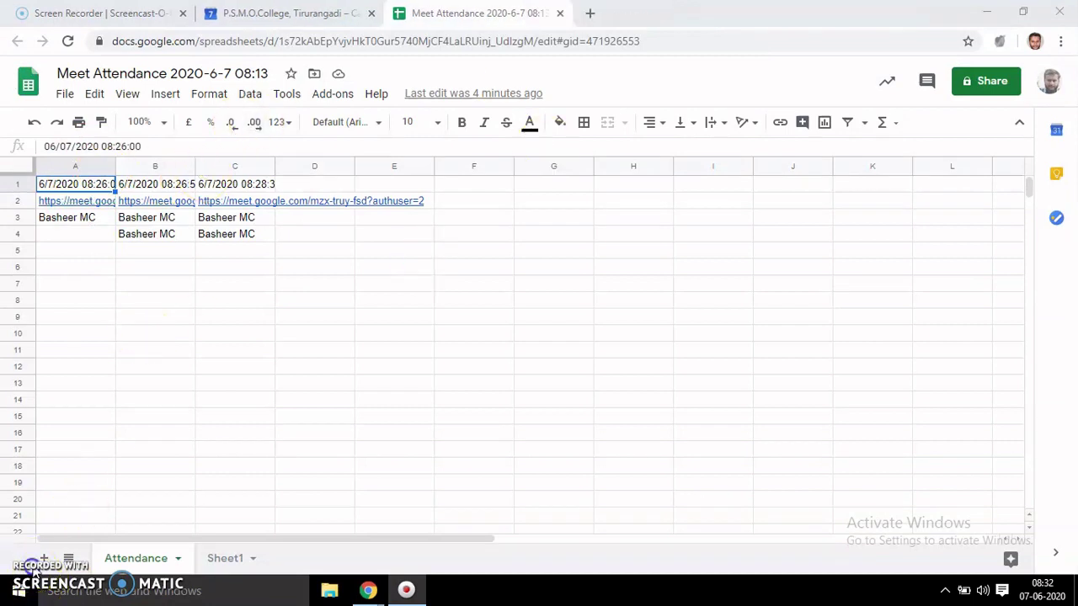